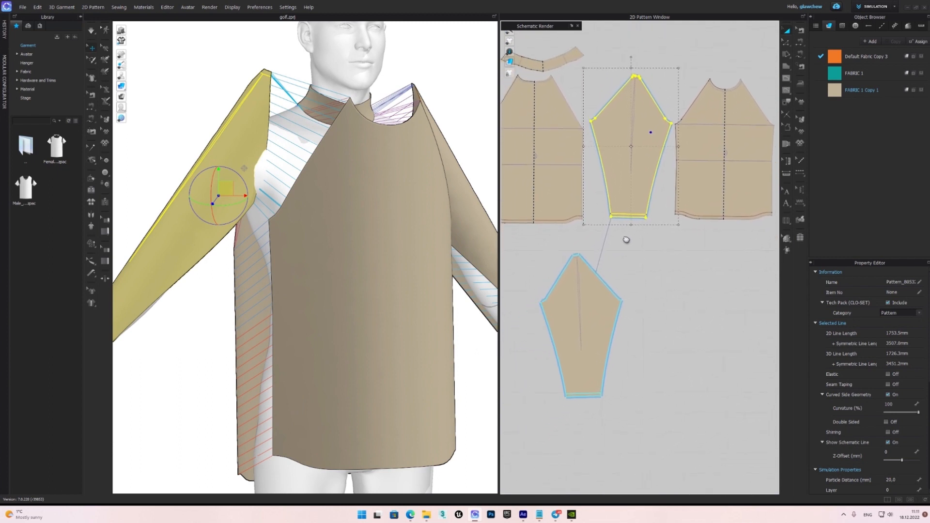
Deselect the sleeve and simulate the raglan shirt so it drapes onto the avatar.
scroll(321, 195, up, 3)
click(411, 132)
scroll(413, 133, down, 5)
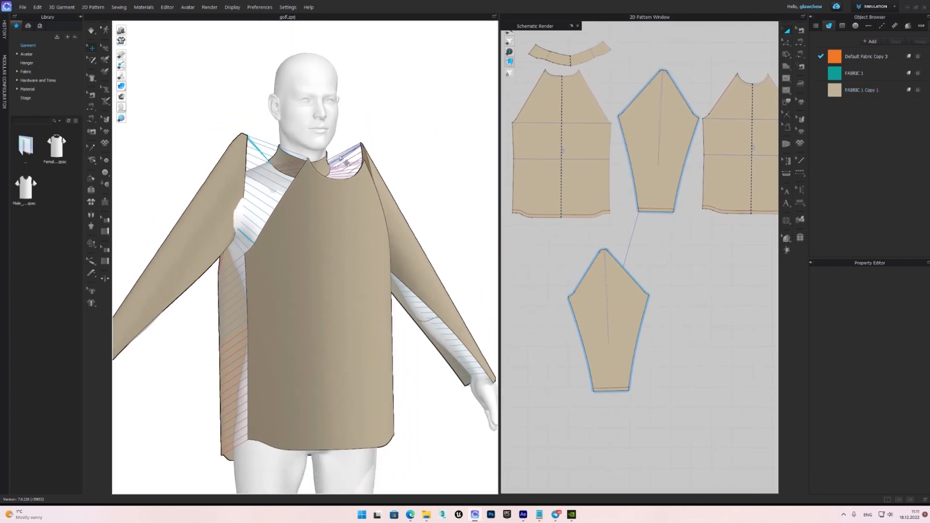
click(93, 31)
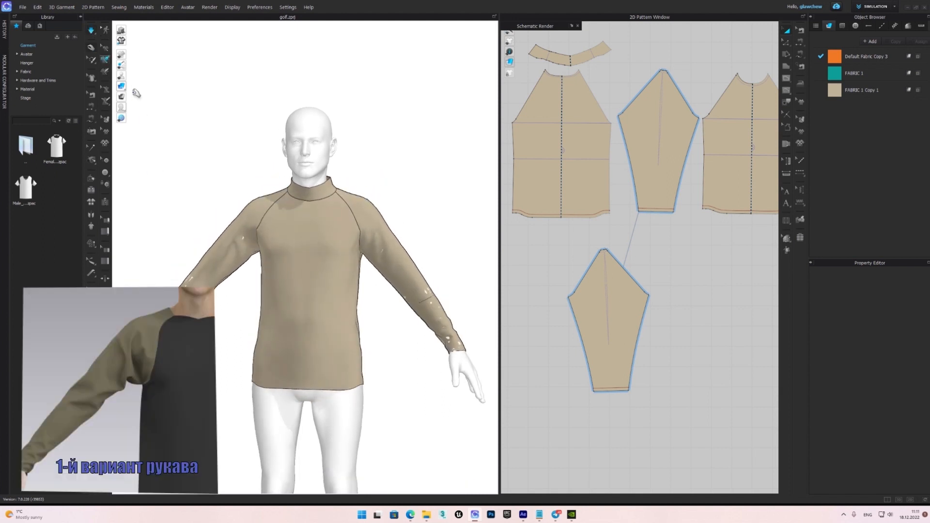
Tug the draped shirt into place around the shoulders and sleeves during the simulation, and stop simulating.
drag(281, 195, 257, 180)
drag(358, 201, 358, 181)
click(320, 293)
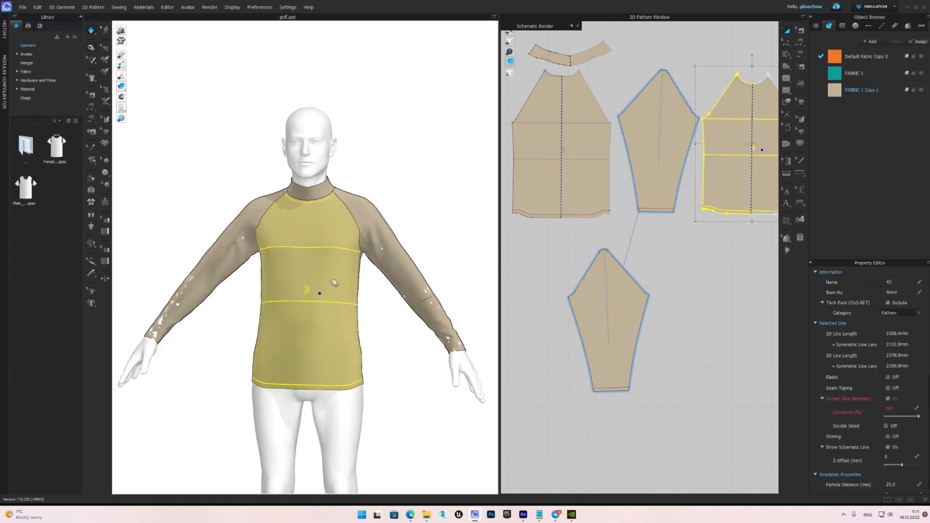
click(427, 220)
right_drag(427, 220, 353, 233)
right_drag(222, 237, 301, 159)
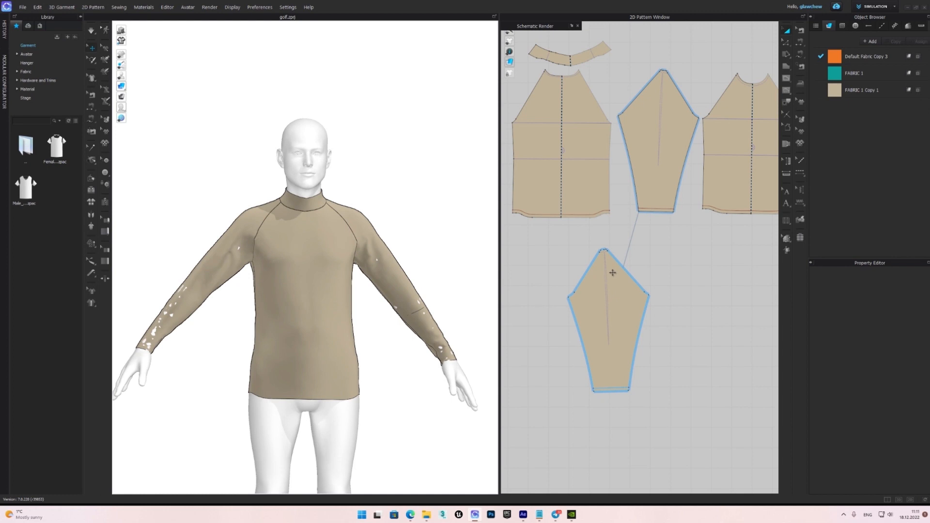
Bring the teal and orange vest patterns onto the avatar over the shirt and deselect them.
scroll(613, 270, down, 5)
middle_drag(662, 267, 669, 206)
middle_drag(646, 281, 646, 247)
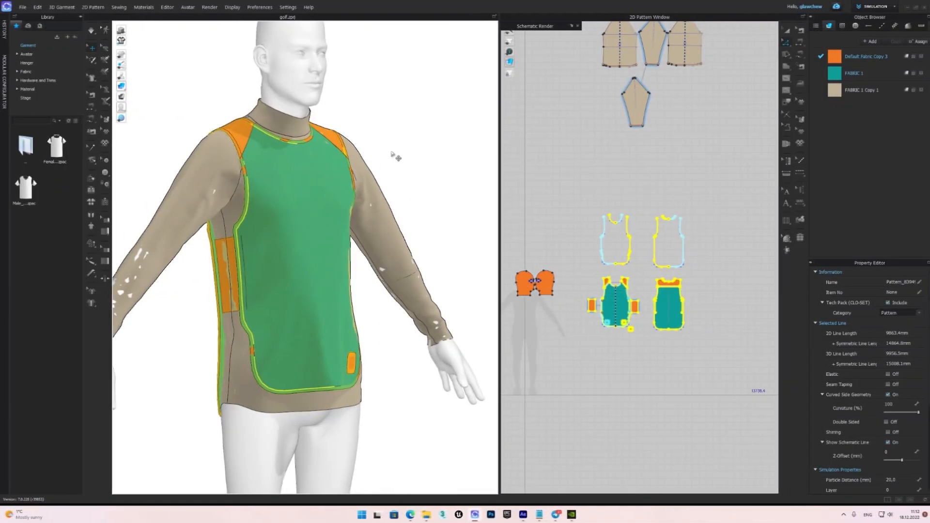
click(395, 154)
Spread the vest's teal front and back panels and orange back yoke around the avatar, away from the shirt.
middle_drag(335, 249, 306, 203)
right_drag(306, 204, 310, 209)
drag(306, 208, 358, 216)
right_drag(286, 211, 349, 203)
drag(204, 213, 174, 183)
drag(214, 118, 174, 106)
mouse_move(252, 109)
right_down()
mouse_move(206, 107)
mouse_move(256, 105)
right_up()
drag(256, 105, 260, 95)
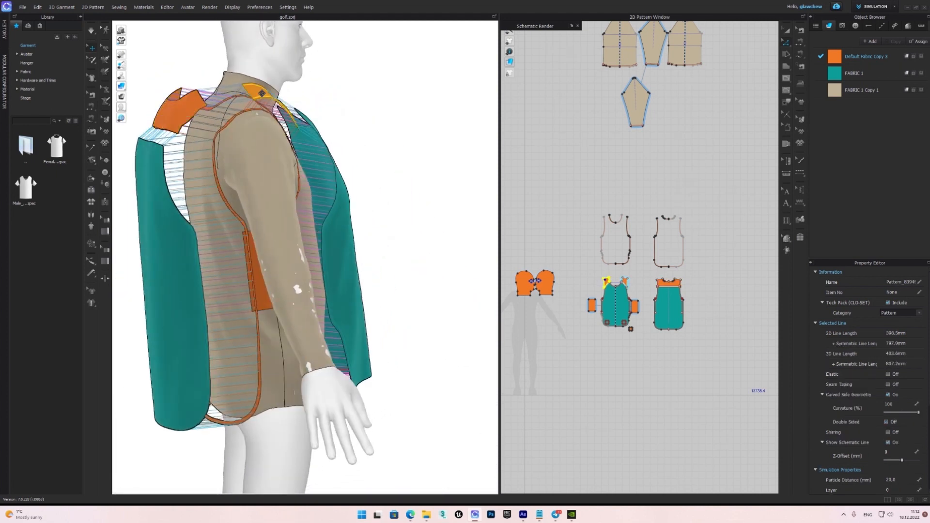
Arrange the vest's orange front shoulder pieces, back yoke and teal back panel around the avatar.
right_drag(333, 93, 119, 99)
drag(228, 135, 207, 117)
right_drag(216, 116, 265, 111)
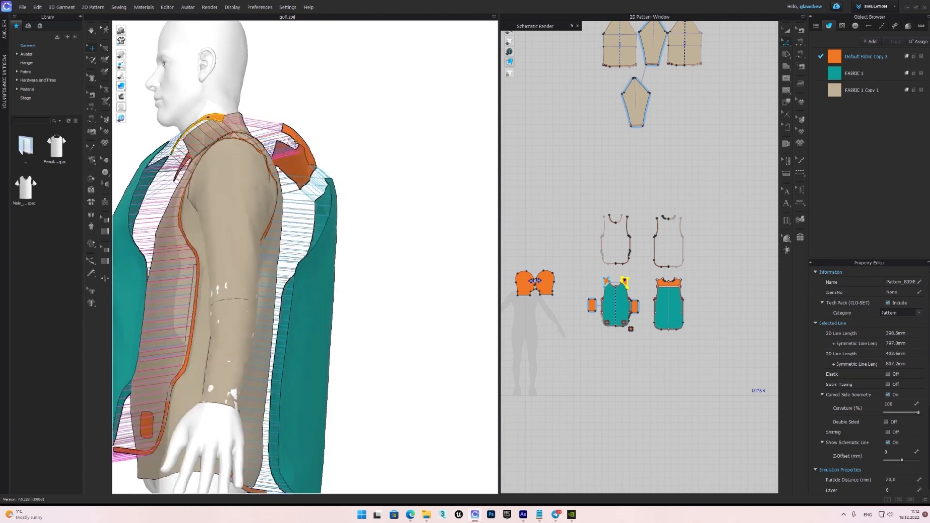
drag(305, 141, 296, 134)
drag(323, 258, 314, 257)
middle_drag(310, 271, 301, 160)
right_drag(252, 213, 315, 214)
right_drag(169, 320, 196, 303)
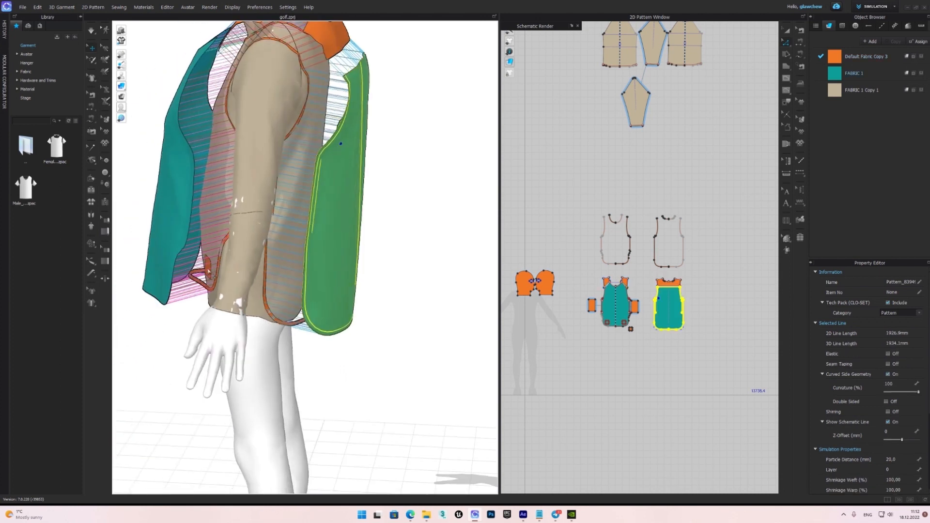
Place the vest's teal front panel in front of the avatar's torso.
click(169, 277)
right_drag(141, 286, 323, 308)
drag(367, 237, 342, 229)
right_drag(298, 234, 473, 224)
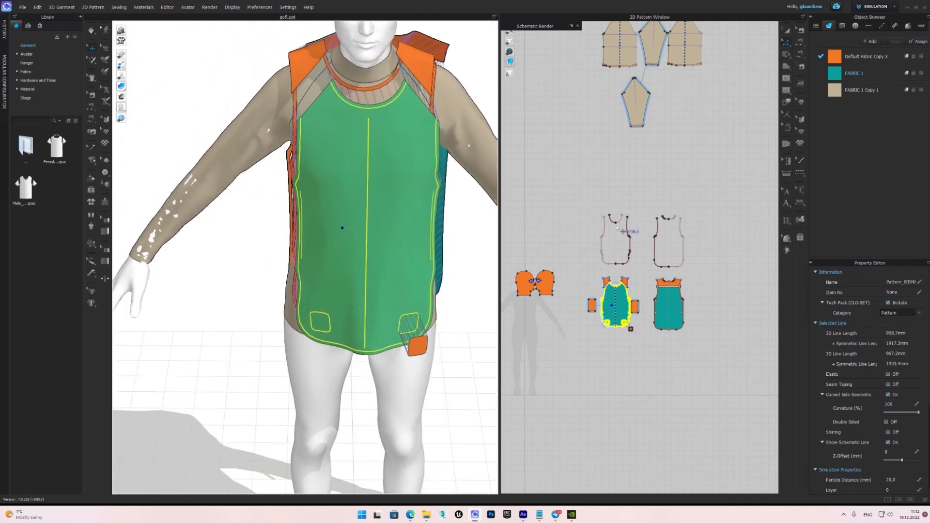
Select all the beige shirt patterns together in the 2D pattern window.
middle_drag(596, 234, 580, 335)
drag(561, 89, 631, 166)
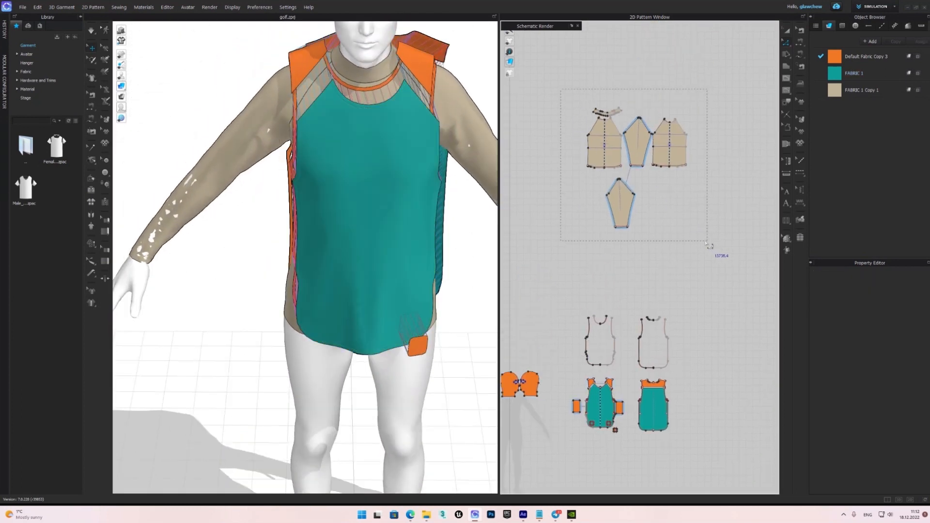
drag(710, 246, 711, 245)
Tug the orange balaclava into place around the nose and mouth while the simulation runs.
right_drag(380, 161, 426, 333)
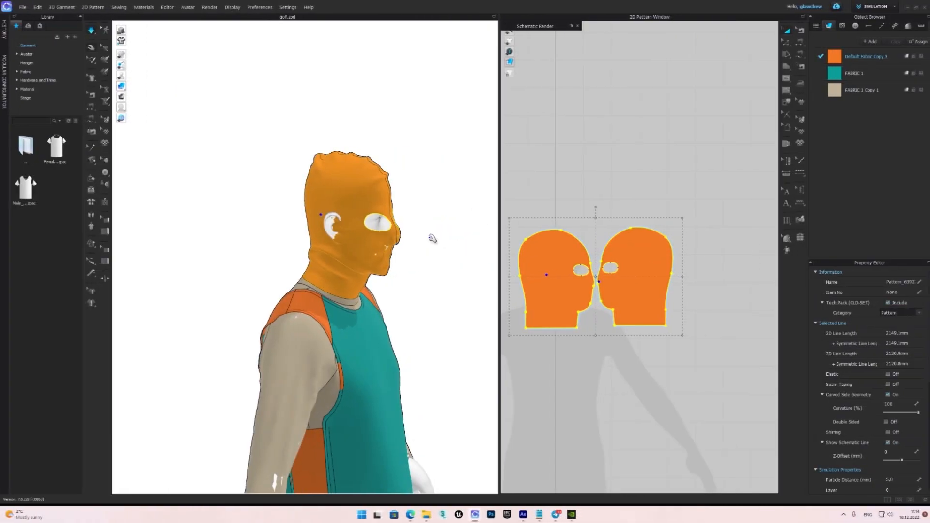
right_drag(413, 244, 396, 253)
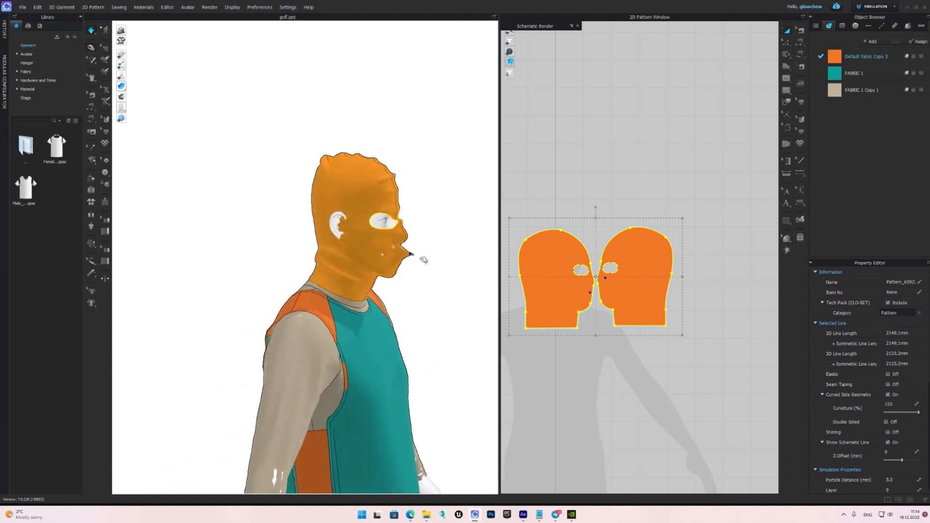
right_drag(312, 204, 282, 199)
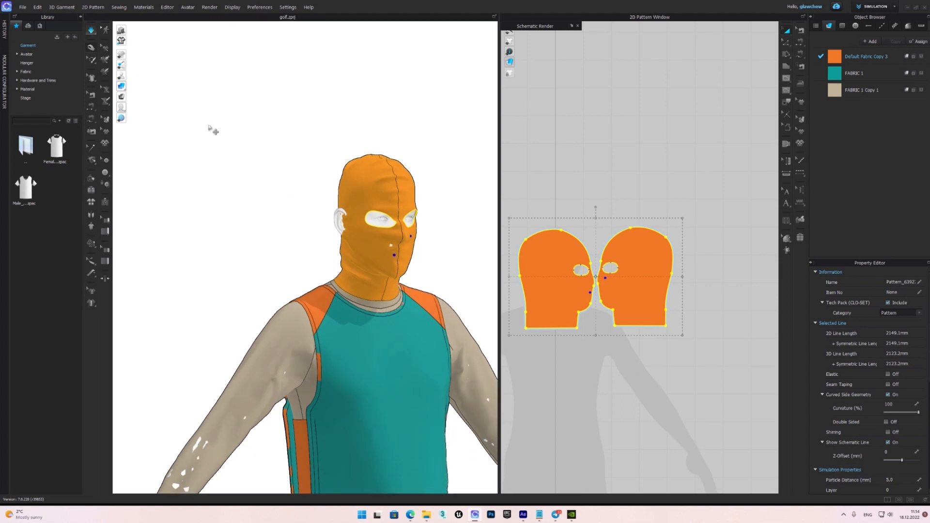
Stop the simulation, deselect the balaclava patterns and hide the avatar so only the garments show.
key(space)
scroll(235, 145, down, 3)
middle_drag(357, 237, 294, 140)
click(380, 145)
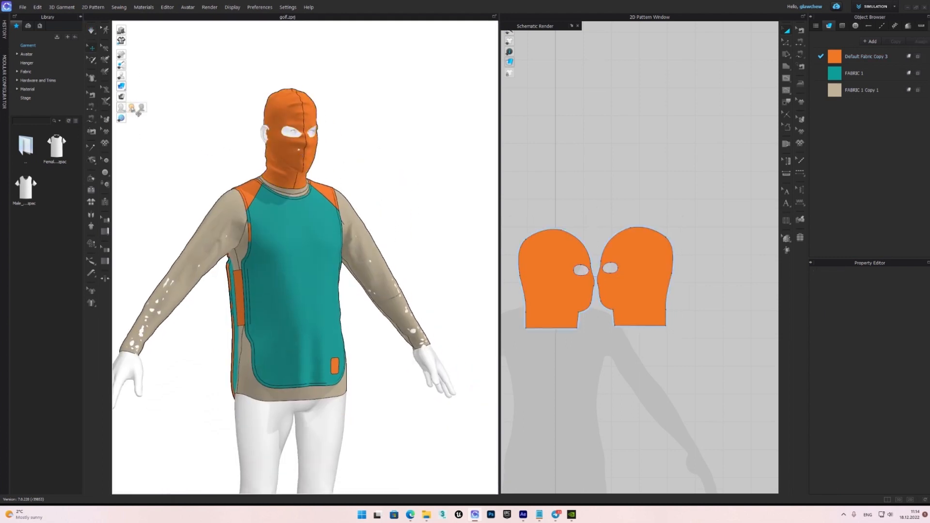
click(132, 78)
right_drag(352, 200, 434, 217)
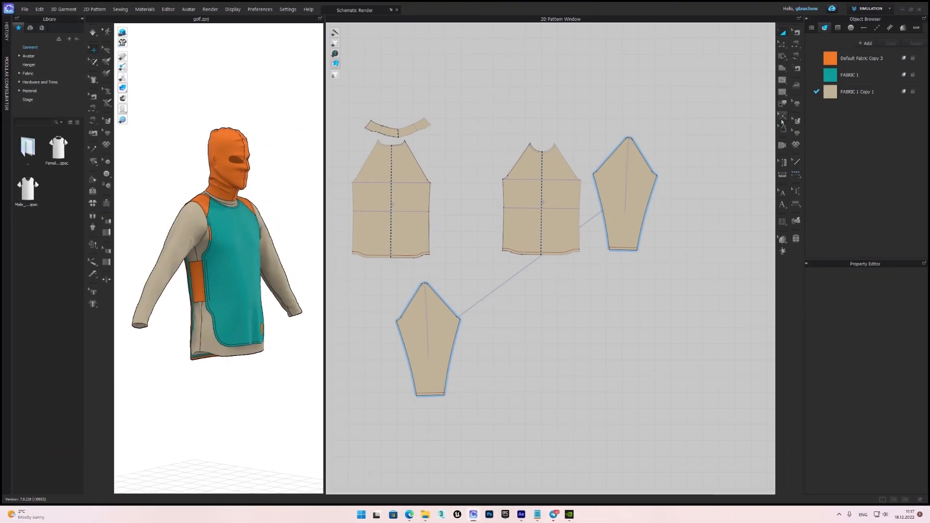
Add a 10 mm seam allowance along the short top edge and both sloped cap edges of the sleeve.
click(781, 128)
scroll(638, 148, up, 5)
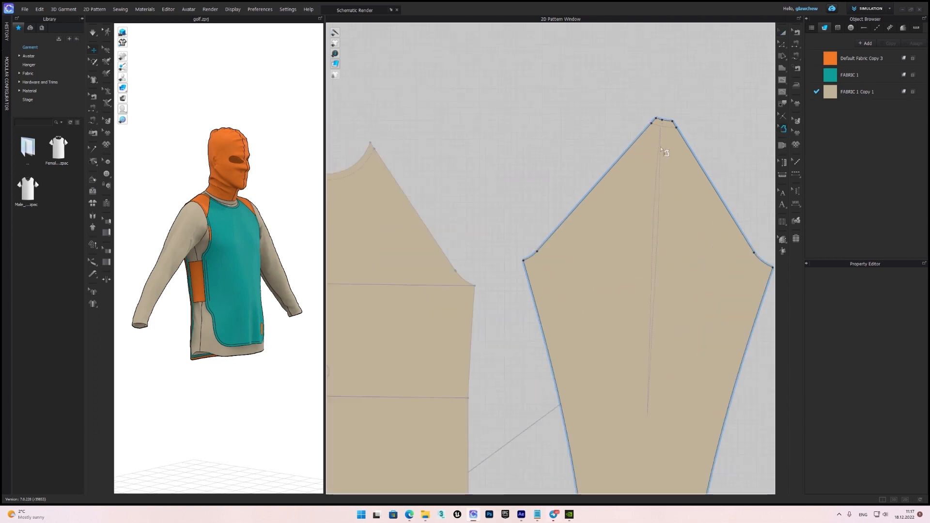
click(628, 139)
scroll(615, 119, up, 3)
click(598, 105)
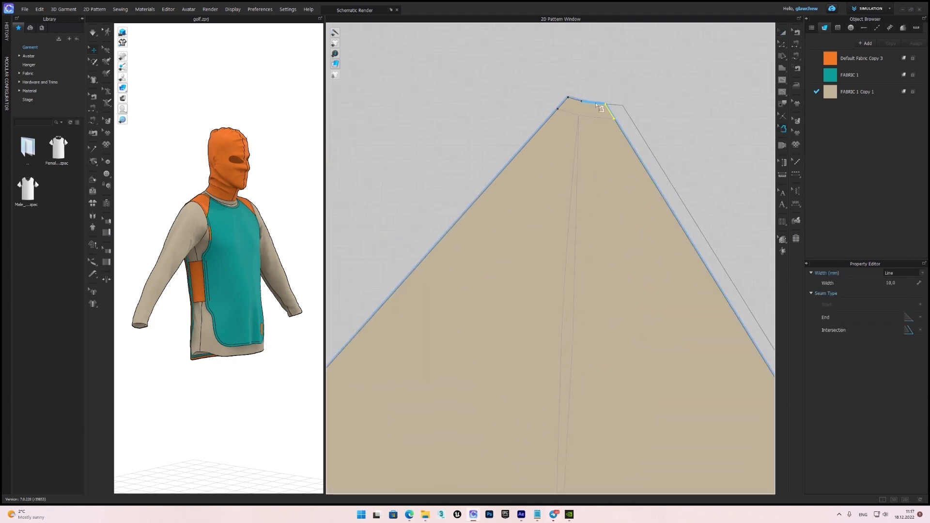
click(544, 125)
scroll(556, 130, down, 4)
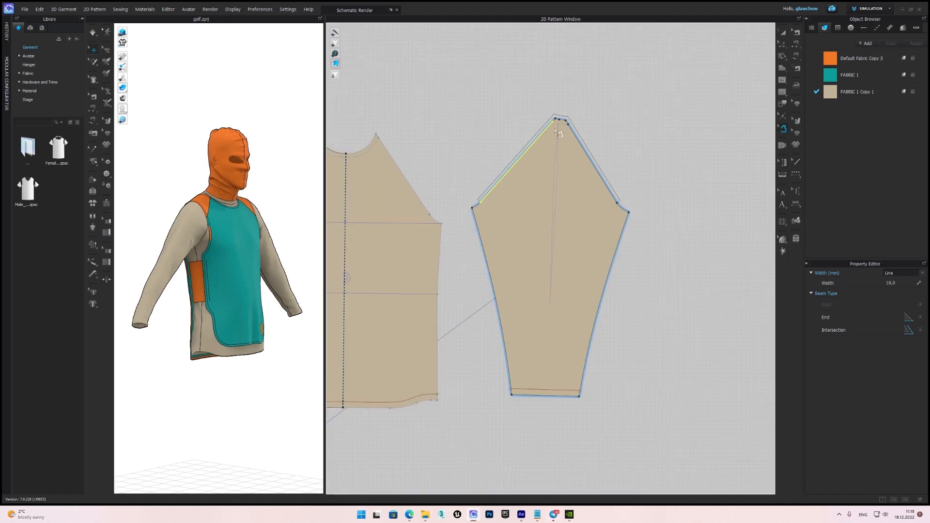
Add the 10 mm seam allowance to the sleeve's underarm curves, side seams and bottom hem.
click(477, 234)
click(479, 234)
scroll(475, 207, up, 5)
click(484, 209)
scroll(486, 214, down, 5)
middle_drag(562, 326, 559, 209)
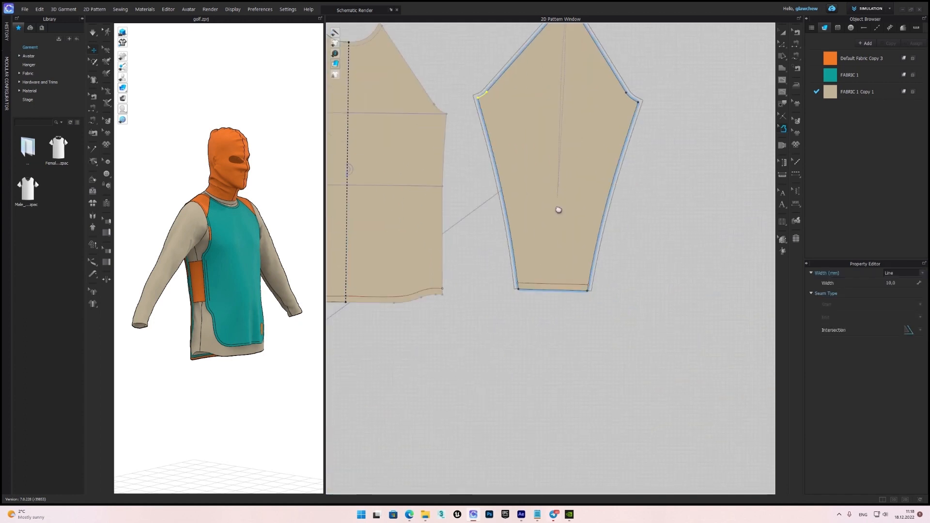
scroll(532, 283, up, 5)
click(513, 325)
scroll(532, 272, down, 6)
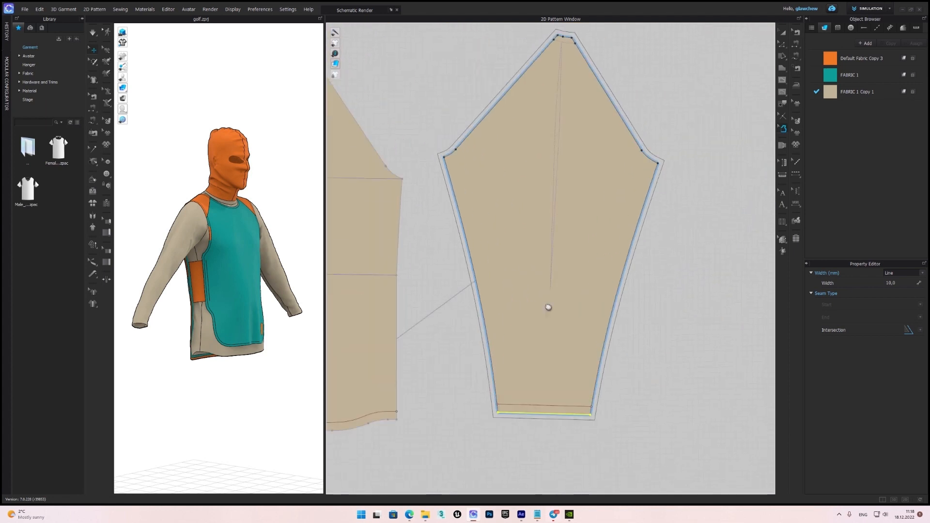
Set the sleeve's seam allowance width to 7 mm and check it around the cap.
scroll(484, 156, up, 6)
double_click(897, 283)
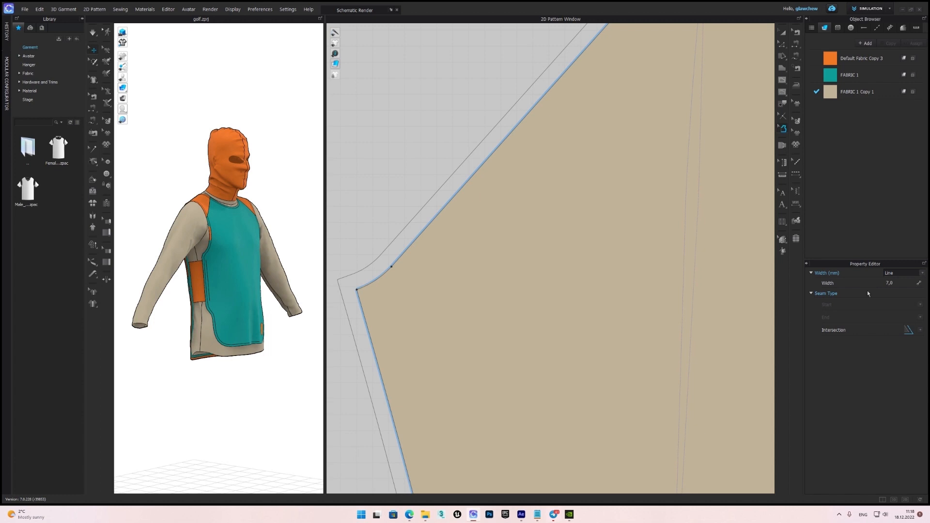
scroll(644, 272, down, 5)
scroll(475, 270, up, 5)
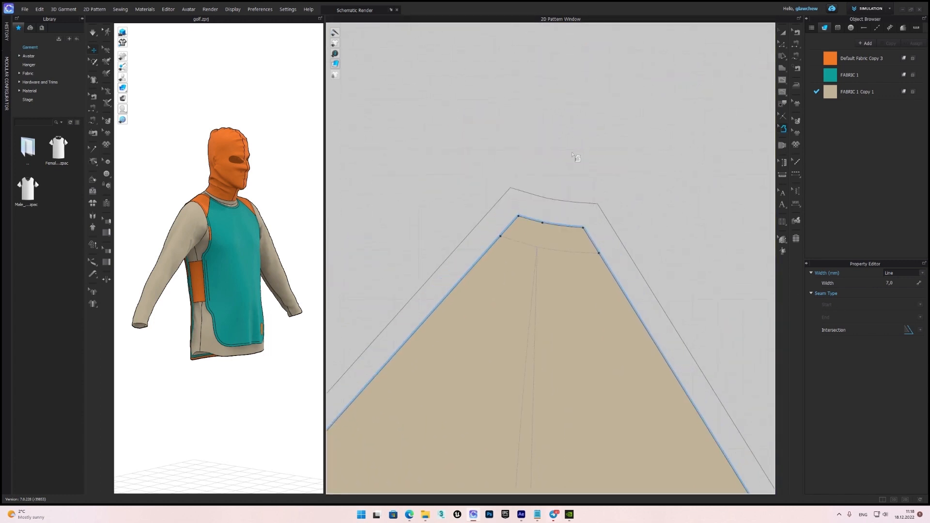
Change the intersection type of the sleeve's seam allowance corners, trying the third option followed by the fourth.
scroll(589, 228, up, 1)
click(921, 331)
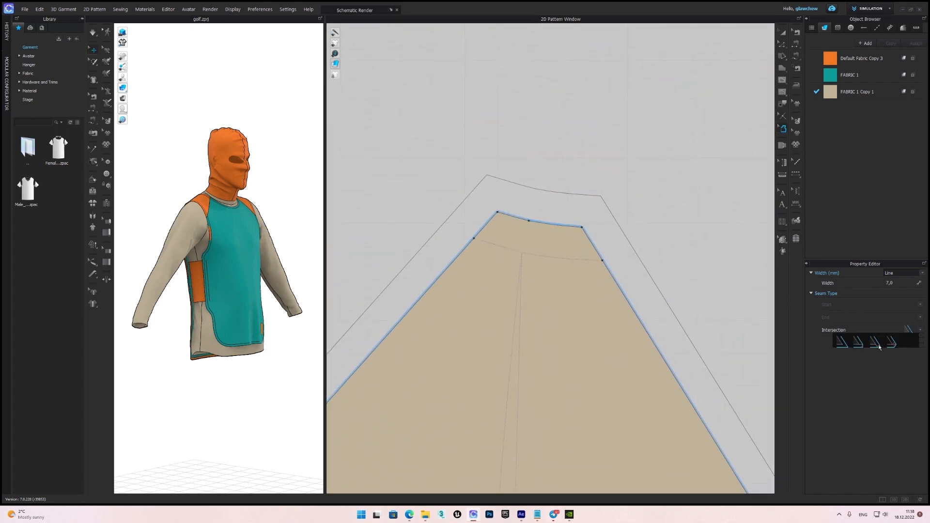
click(877, 347)
click(919, 332)
click(899, 349)
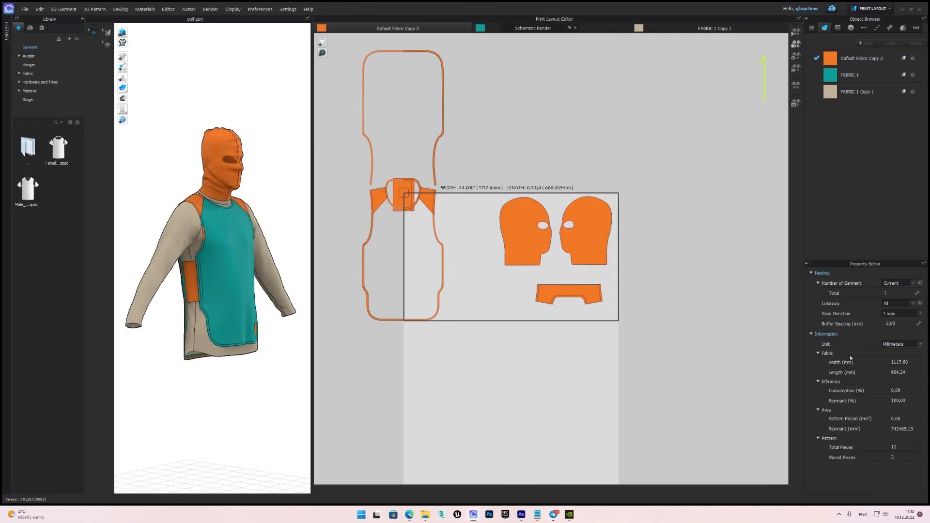
Set the roll width of Default Fabric Copy 3 to 1500 mm in the print layout.
click(852, 59)
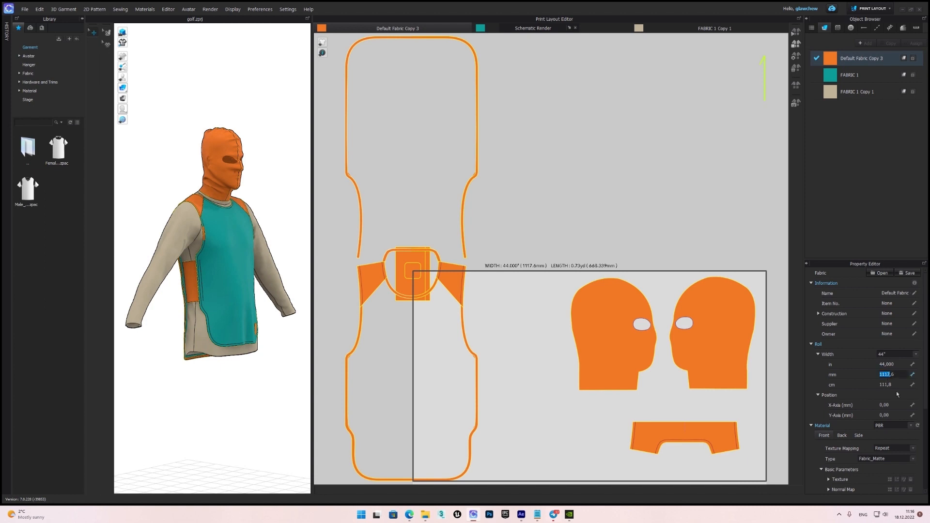
click(897, 374)
text(1500)
key(Return)
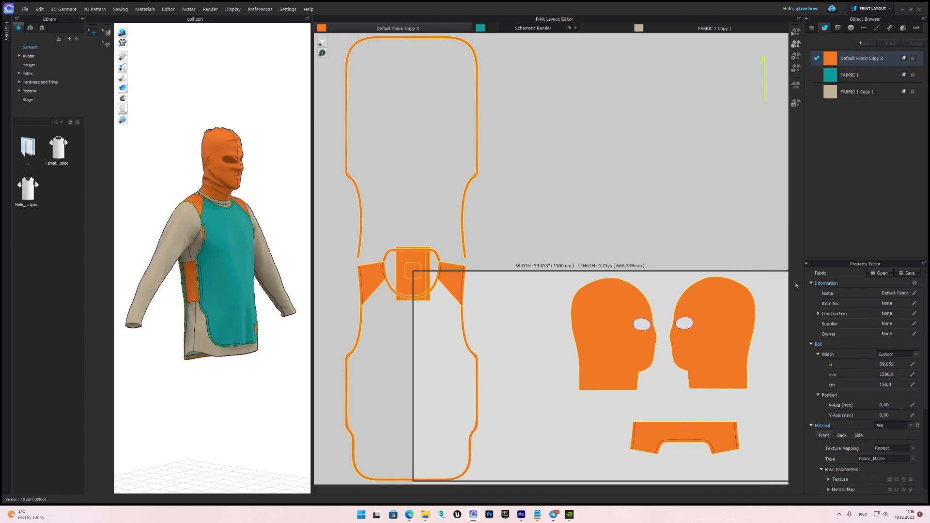
Nest the orange fabric's patterns automatically on the roll and check the two large binding outlines.
scroll(581, 244, down, 3)
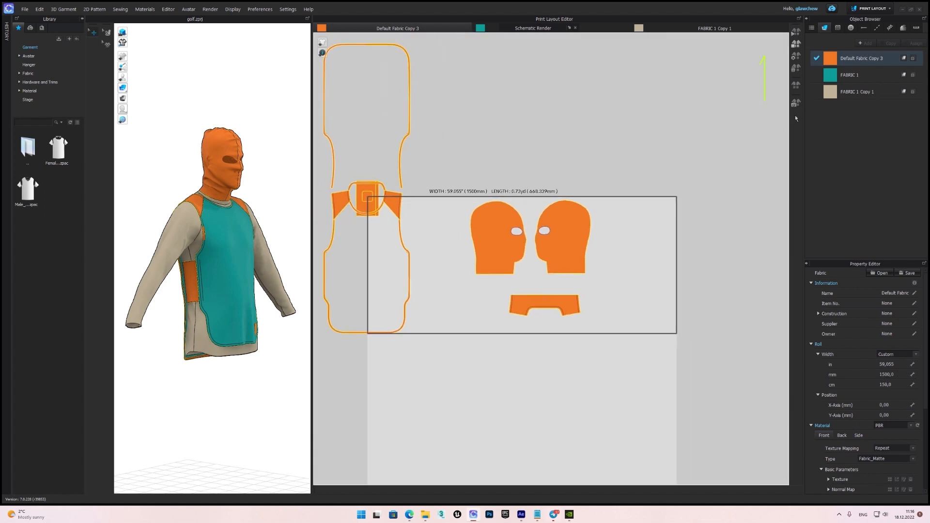
click(796, 58)
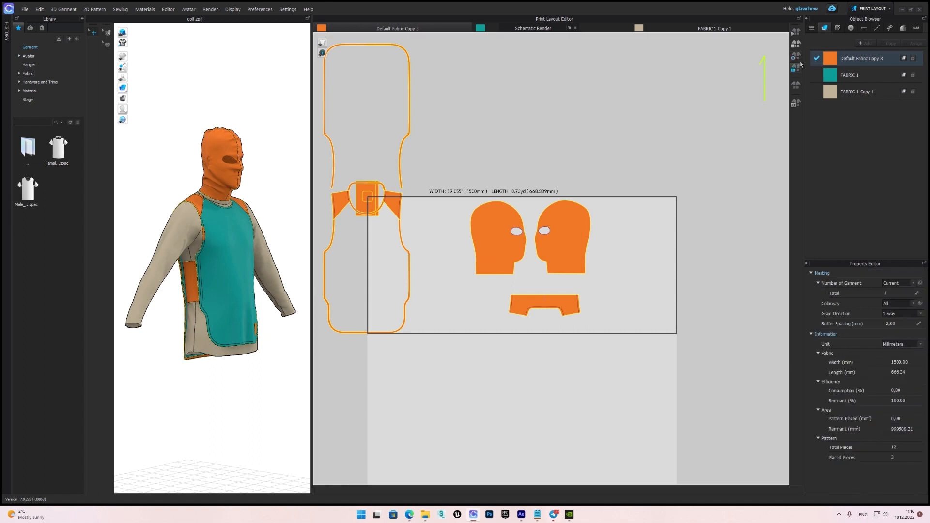
click(796, 34)
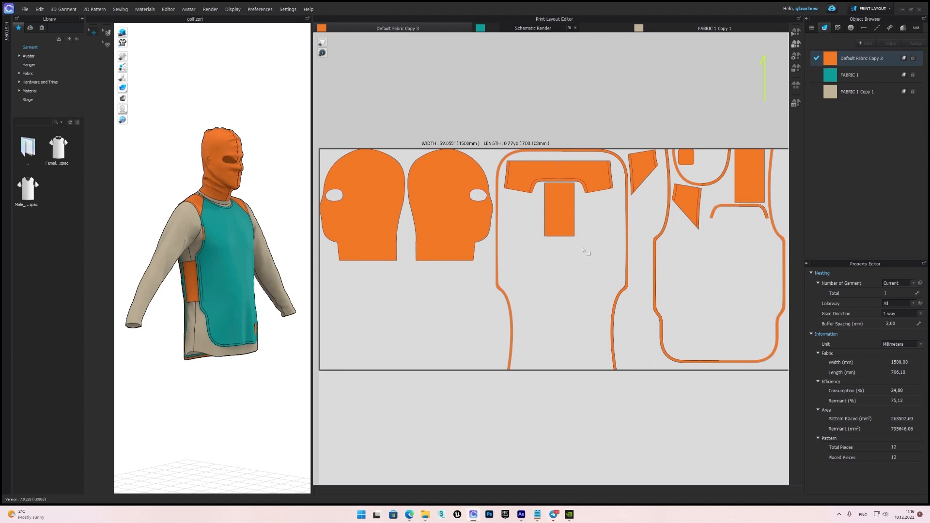
click(605, 240)
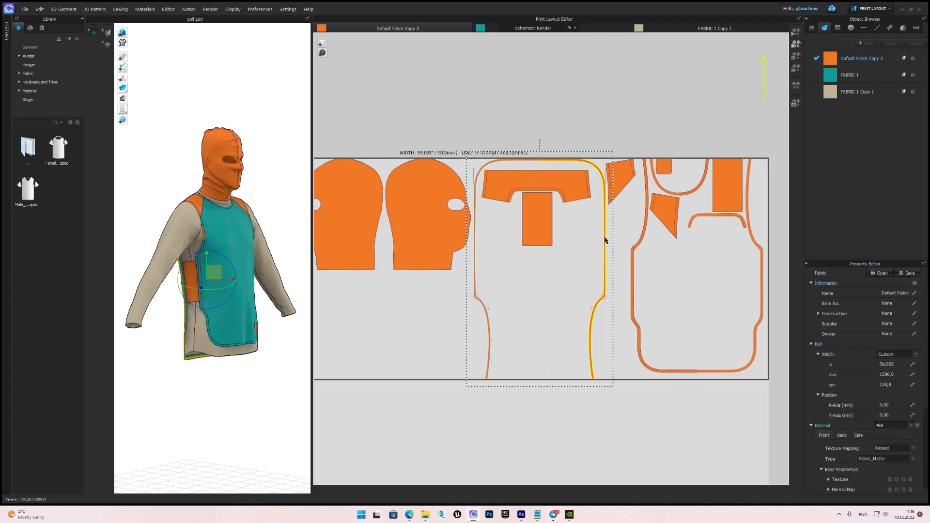
shift+click(636, 248)
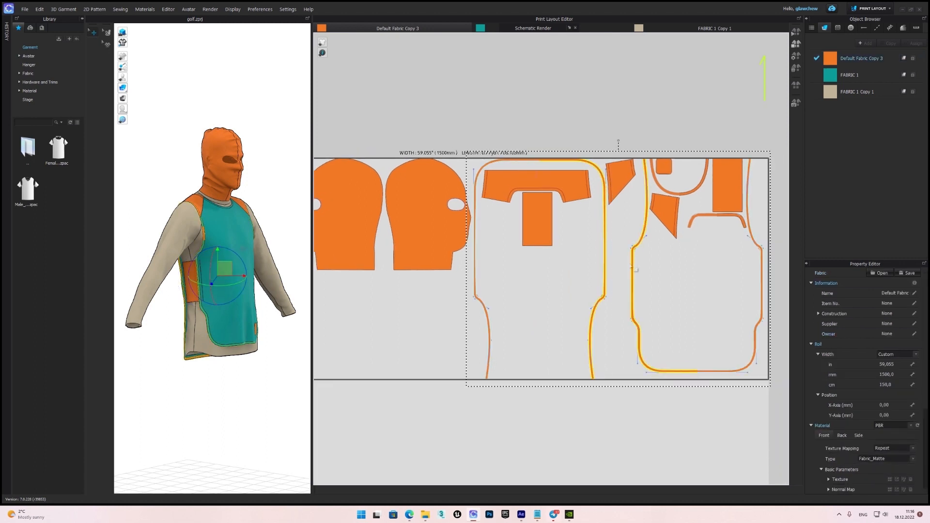
middle_drag(672, 259, 667, 266)
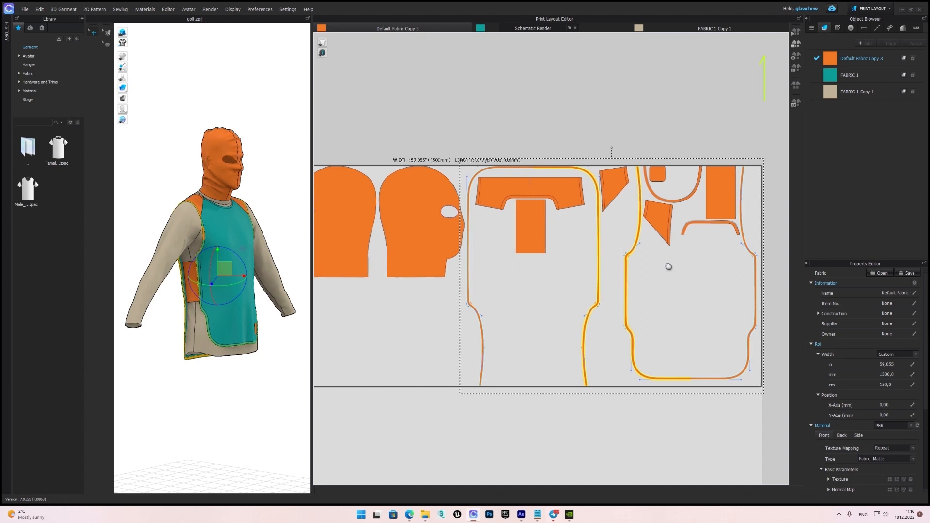
scroll(666, 266, down, 2)
click(623, 270)
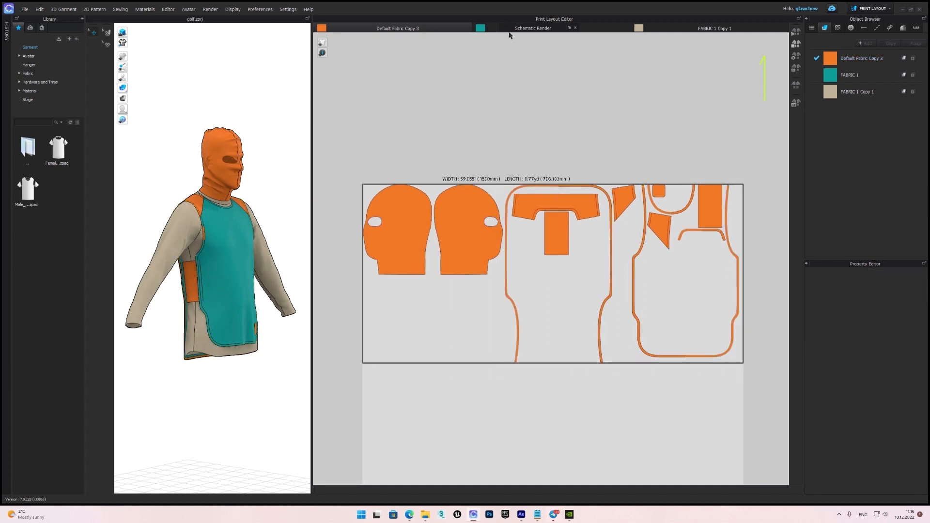
Show the print layout of FABRIC 1 and move the Schematic Render window off the fabric headings.
click(530, 29)
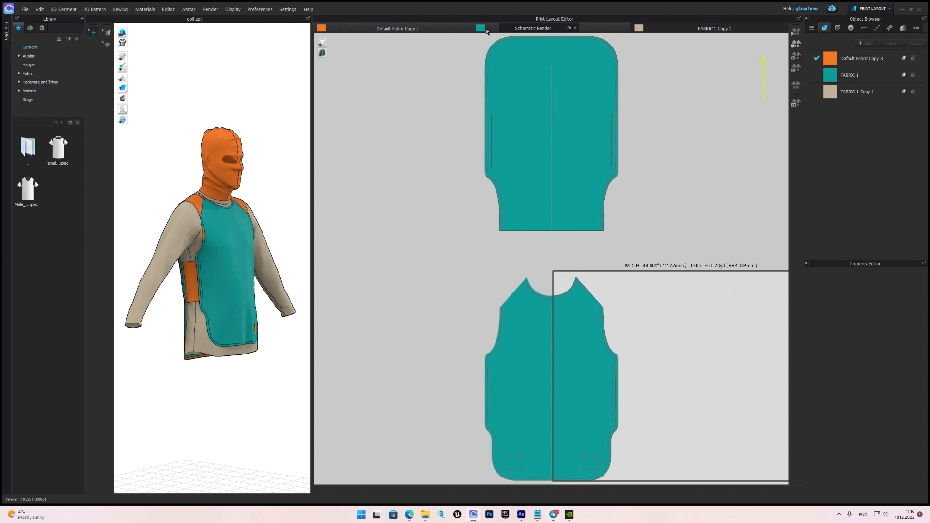
drag(527, 32, 378, 13)
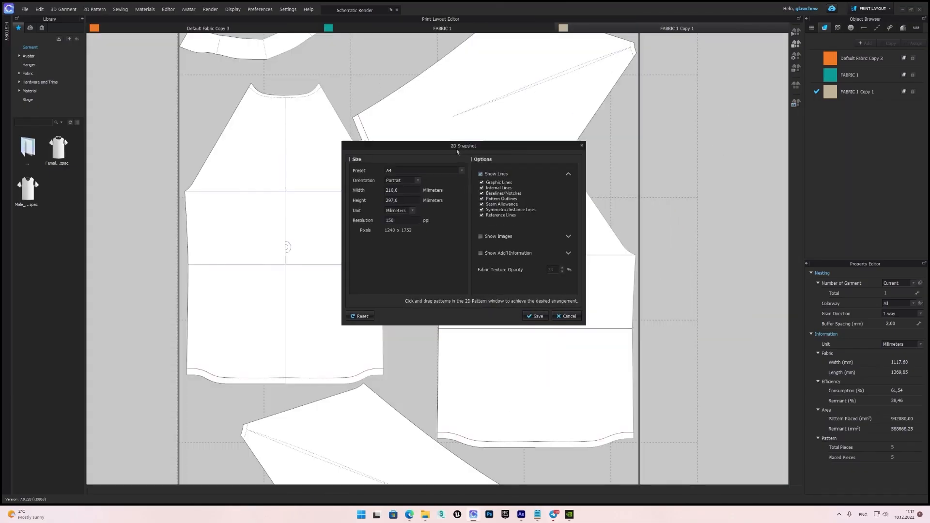
Try hiding individual line types in the 2D snapshot of the FABRIC 1 Copy 1 layout, leave all of them shown, and save the snapshot.
drag(457, 150, 701, 154)
scroll(463, 178, down, 4)
middle_drag(463, 182, 411, 208)
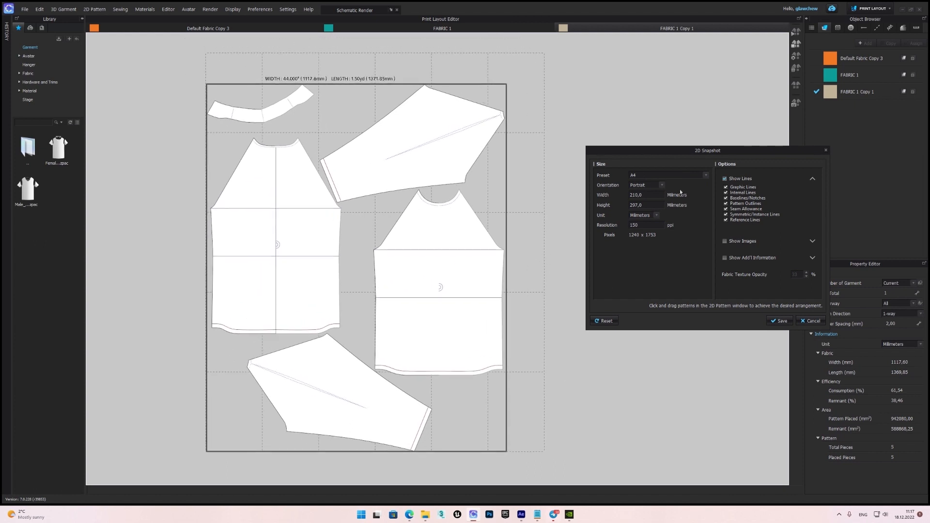
click(725, 179)
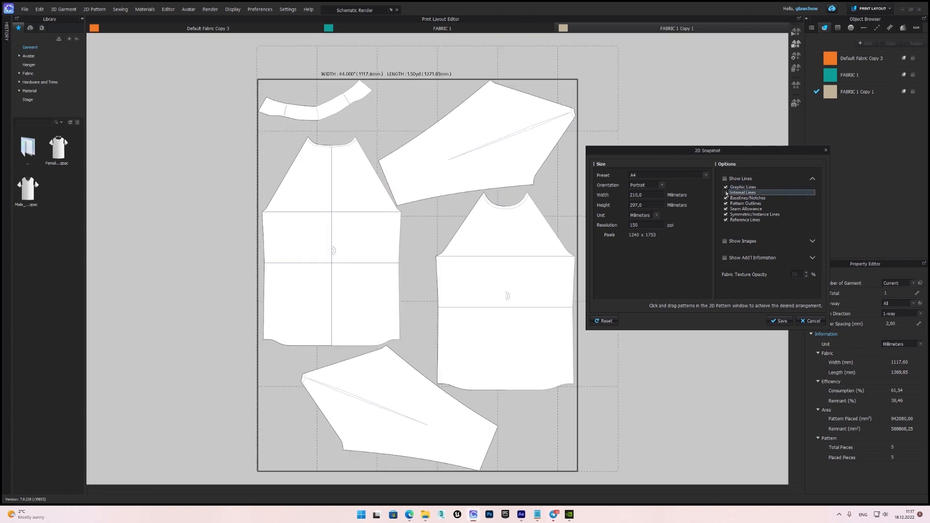
click(726, 198)
click(726, 198)
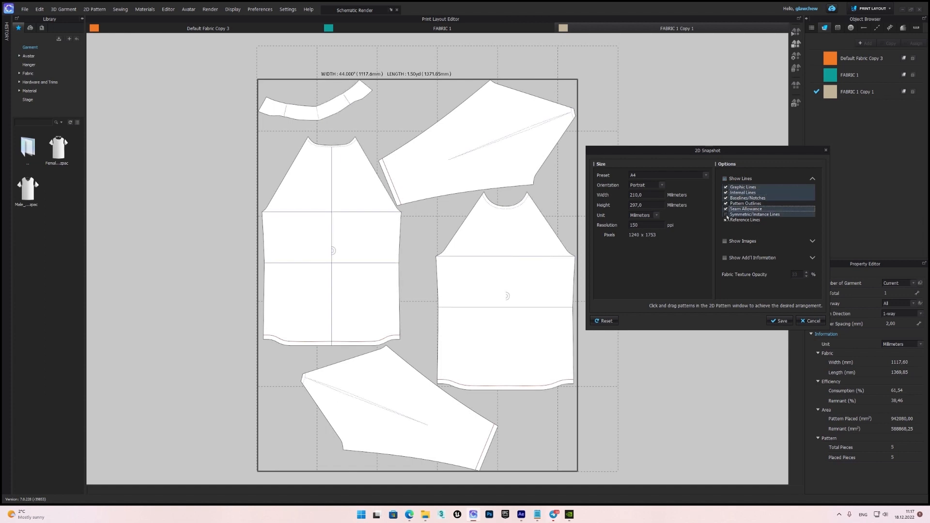
click(726, 199)
click(726, 199)
click(781, 322)
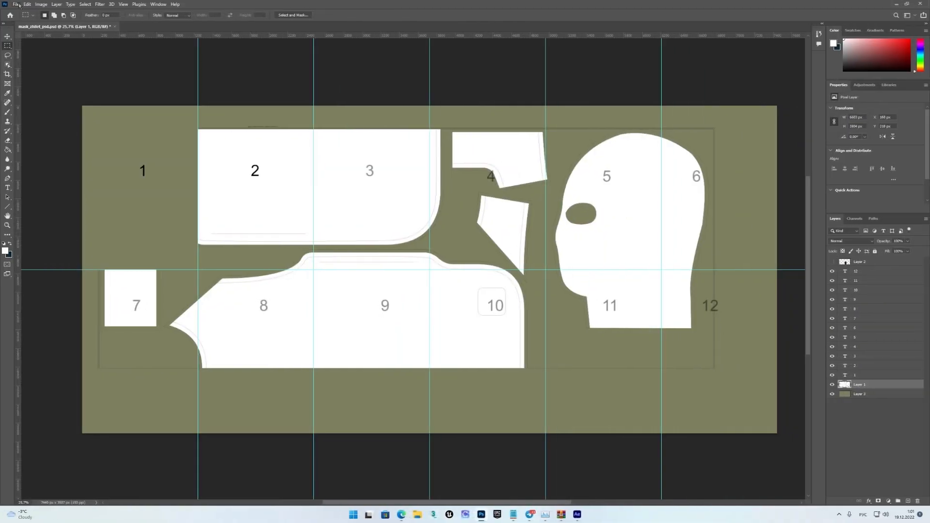
Switch to Photoshop, create a new document and paste the copied first page section of the pattern layout into it.
click(17, 5)
click(29, 11)
click(609, 362)
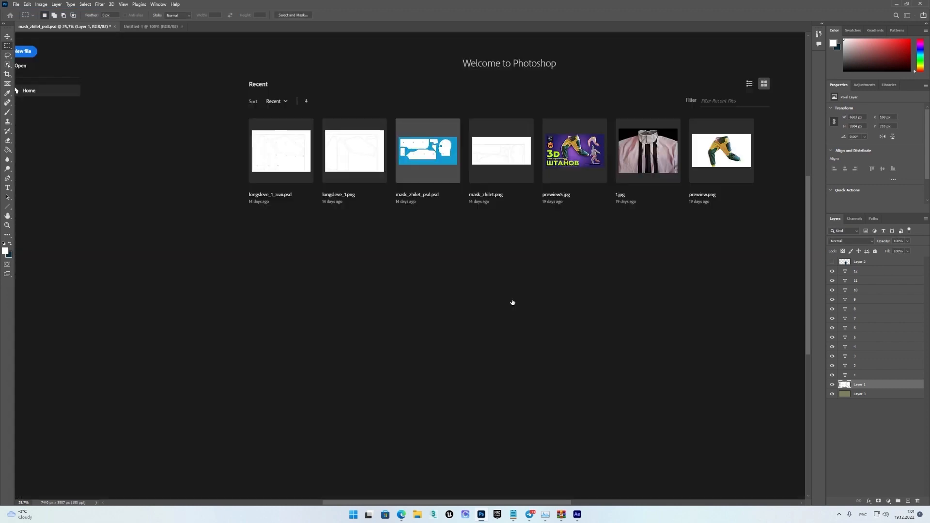
key(ctrl+v)
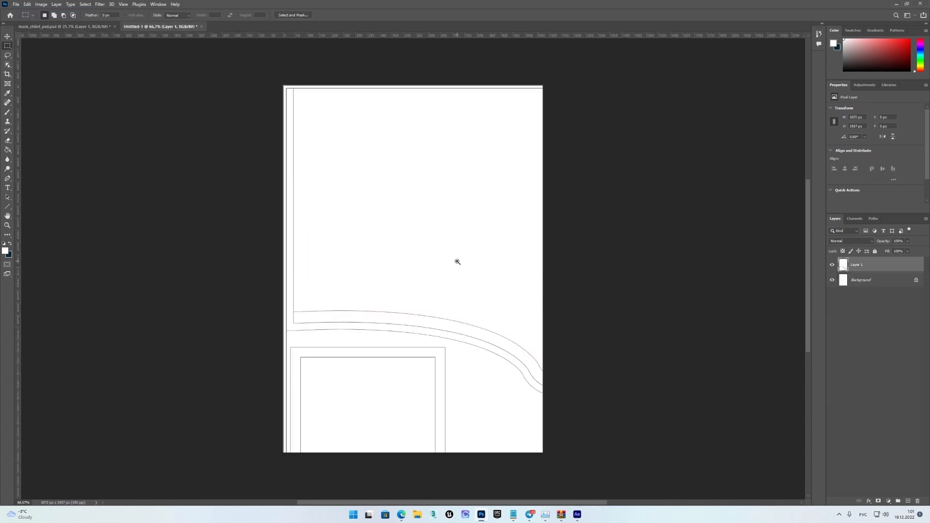
click(399, 326)
scroll(398, 327, down, 1)
drag(429, 288, 409, 290)
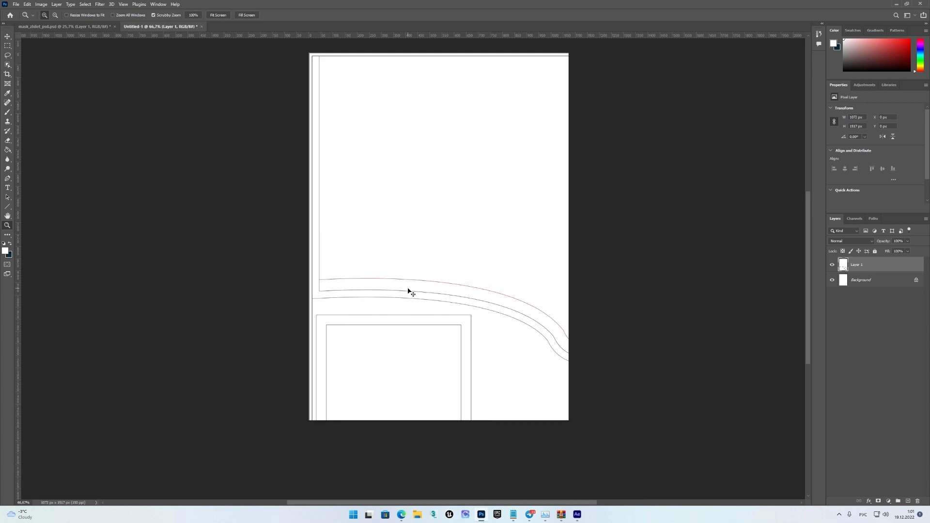
Copy the guide-bounded section numbered 2 of Layer 1 in mask_zhilet_psd.psd and paste it into the Untitled-1 document.
click(63, 26)
key(m)
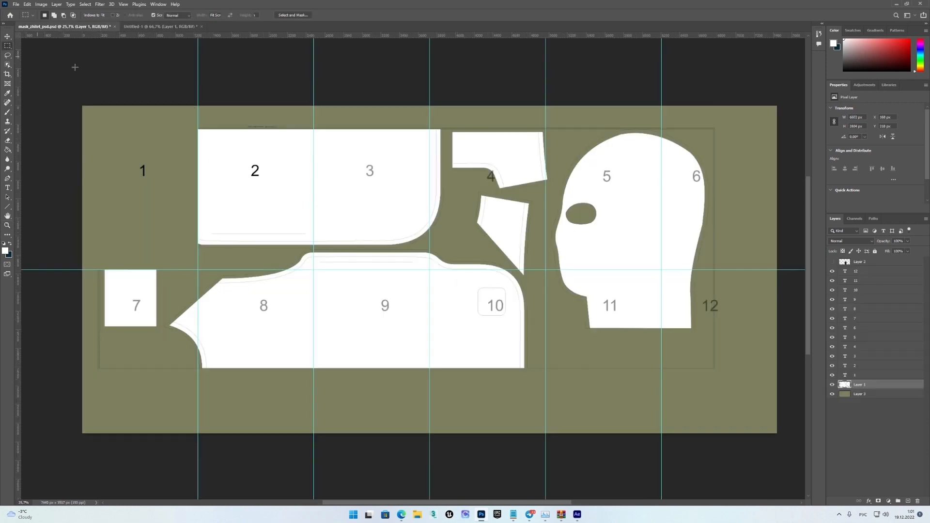
drag(199, 100, 314, 270)
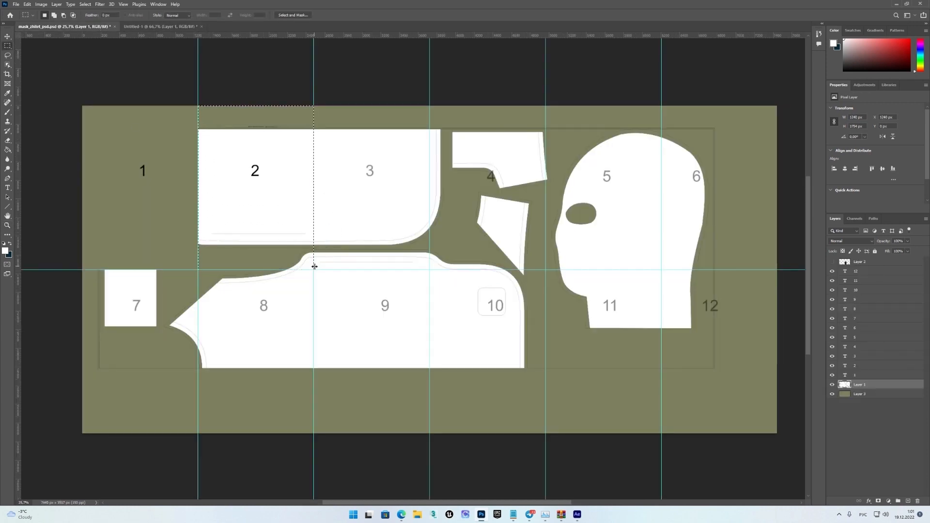
key(ctrl+c)
click(160, 27)
key(ctrl+v)
Examine the pattern lines and edges of the pasted second section up close, and return to mask_zhilet_psd.psd.
key(z)
drag(408, 332, 432, 333)
drag(572, 323, 550, 310)
scroll(550, 310, up, 1)
drag(513, 162, 531, 163)
scroll(551, 196, down, 1)
scroll(552, 197, down, 1)
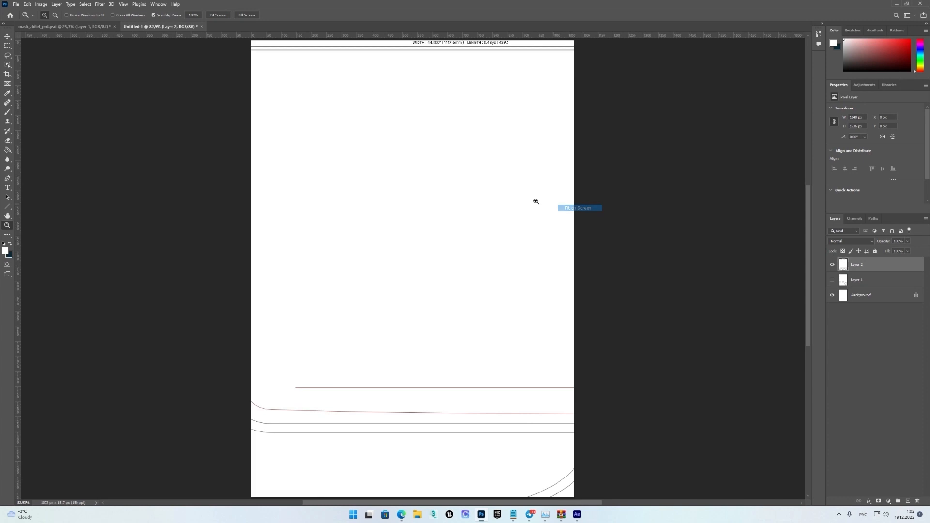
key(ctrl+Tab)
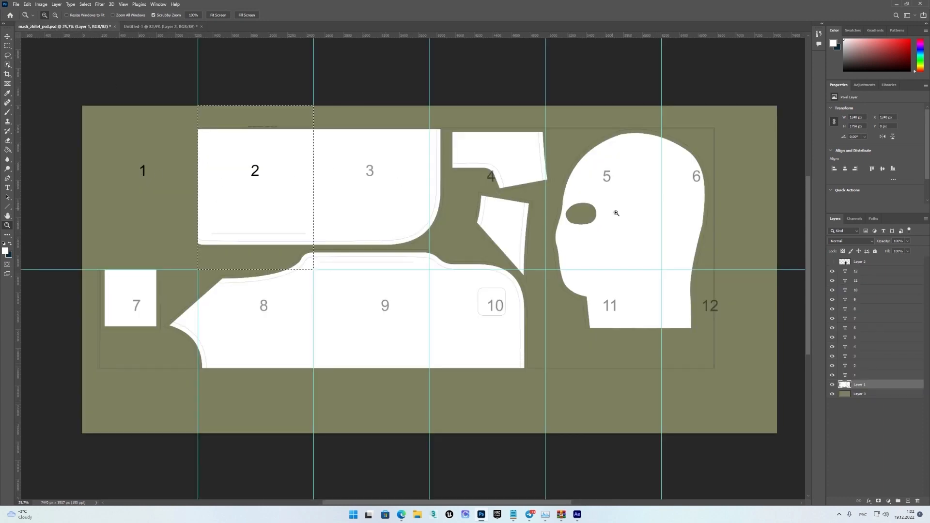